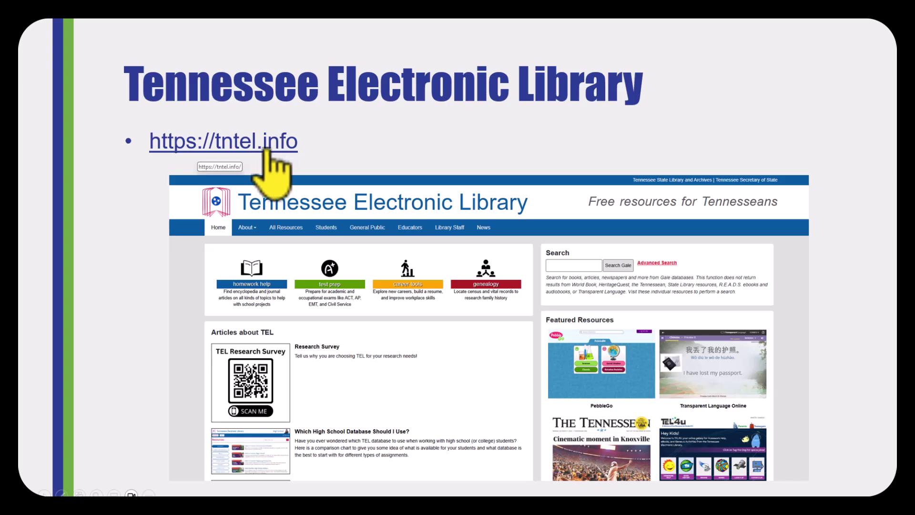
# Open the tntel.info site linked on the slide and look through its full list of database resources.
pyautogui.click(234, 146)
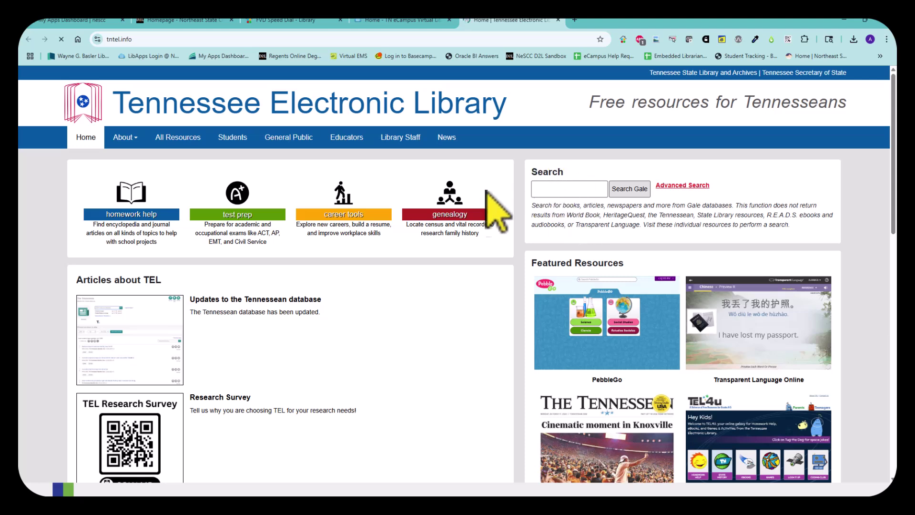
pyautogui.click(178, 143)
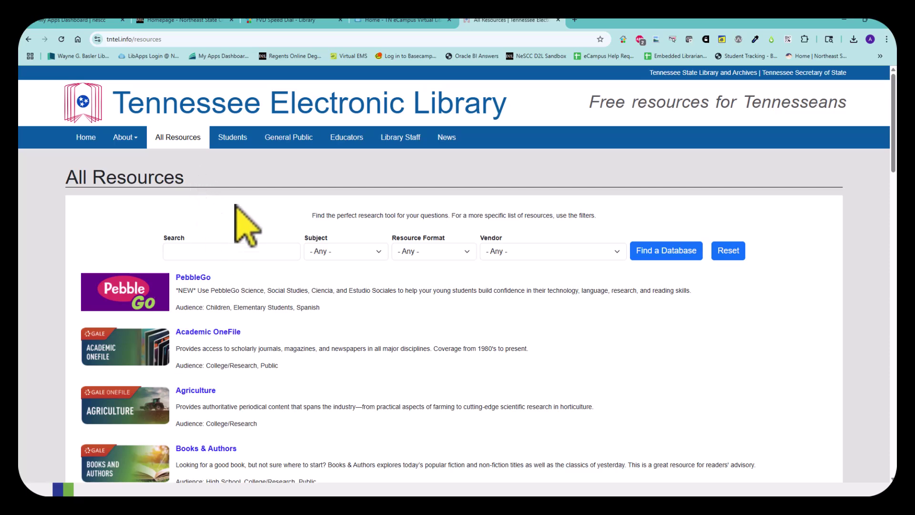
pyautogui.scroll(-2, 243, 224)
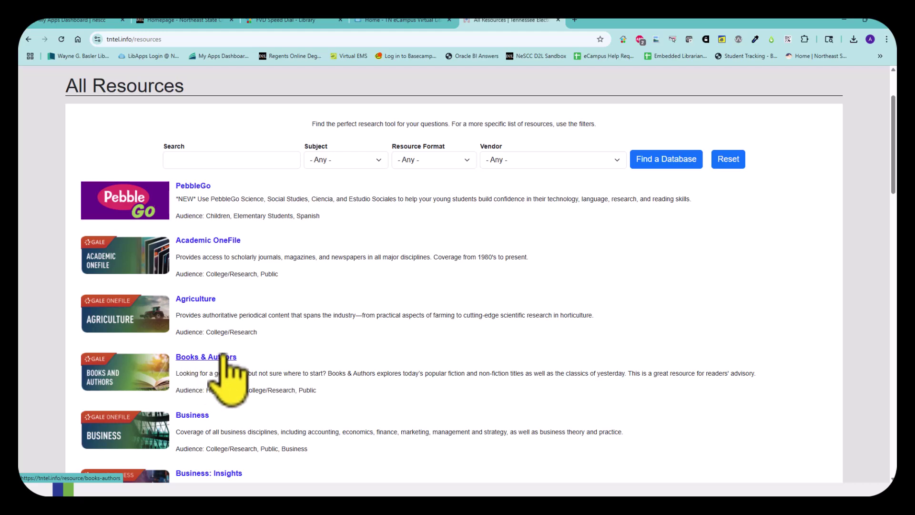
pyautogui.scroll(-1, 200, 362)
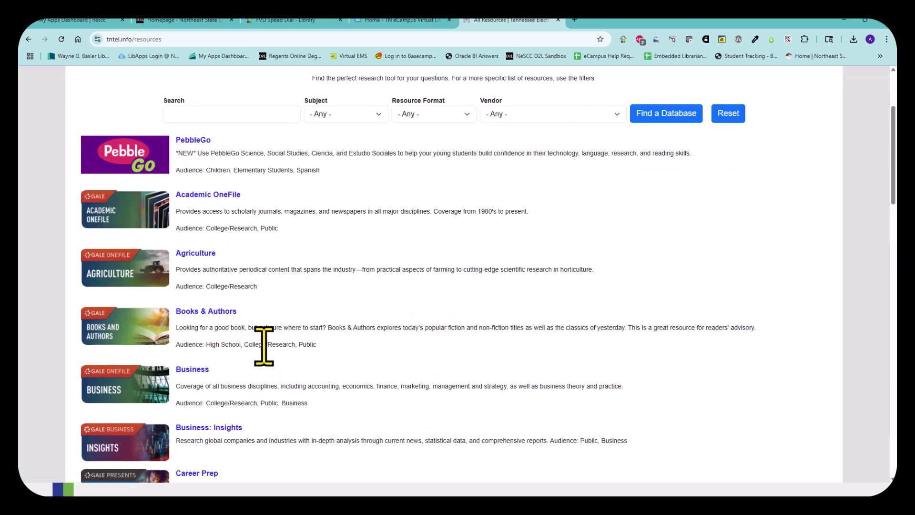
pyautogui.scroll(-3, 316, 348)
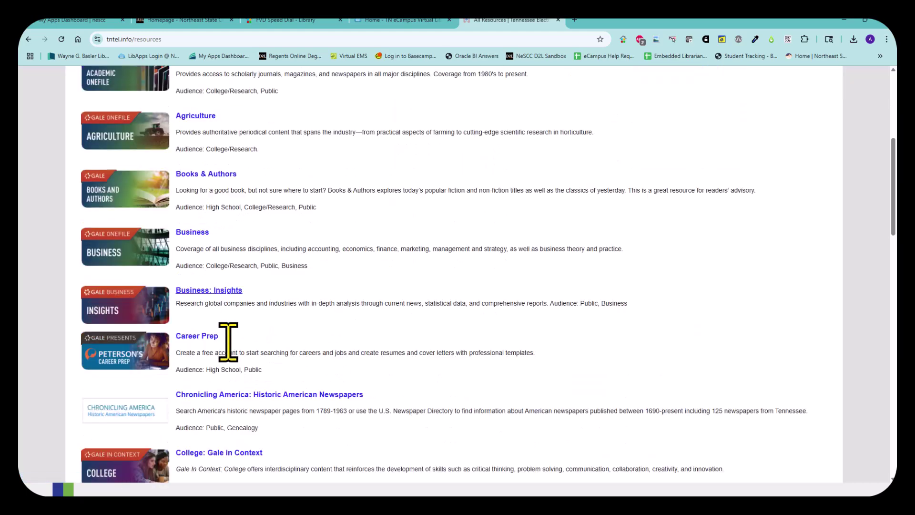
pyautogui.scroll(-3, 257, 305)
pyautogui.scroll(10, 286, 327)
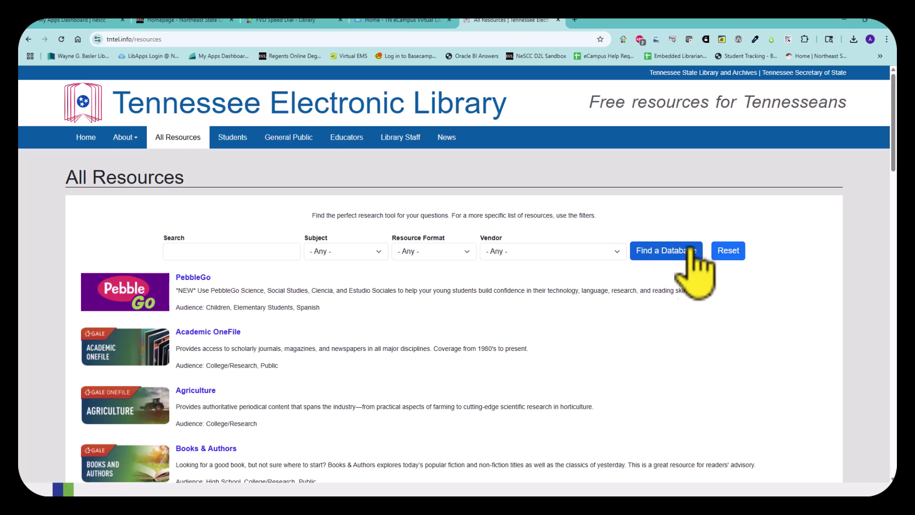
# Return to the Tennessee Electronic Library home page and search Gale for "sharks".
pyautogui.click(80, 138)
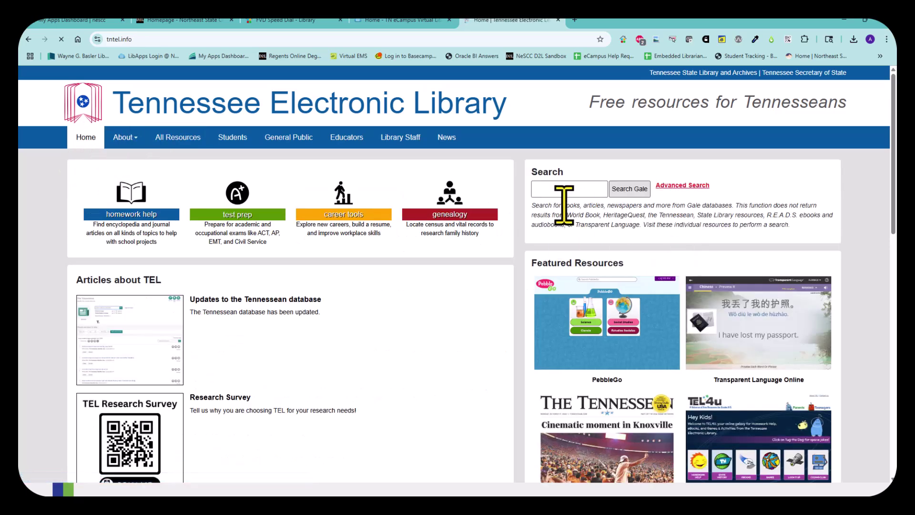
pyautogui.click(556, 189)
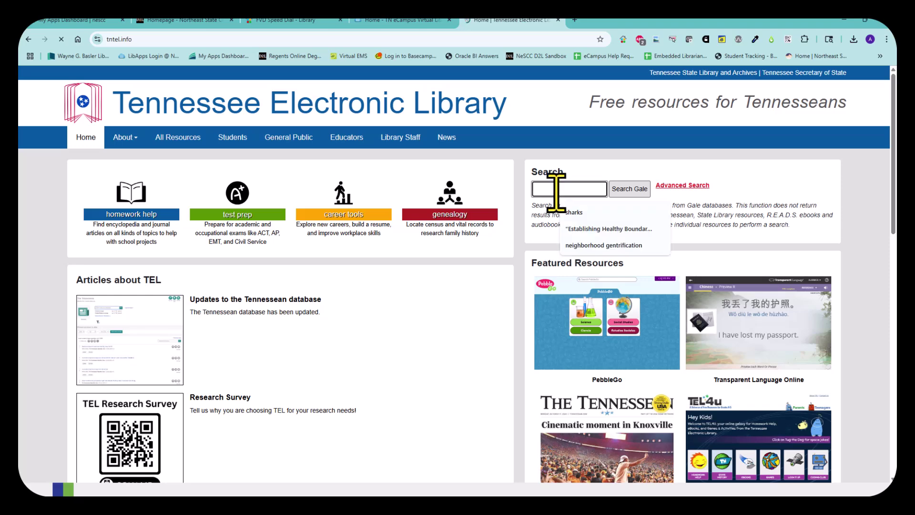
pyautogui.write('sharks')
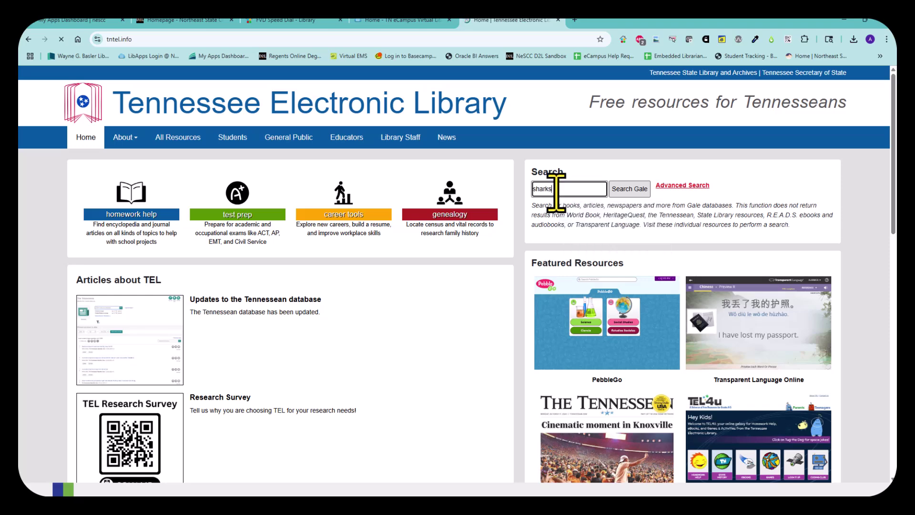
pyautogui.press('Return')
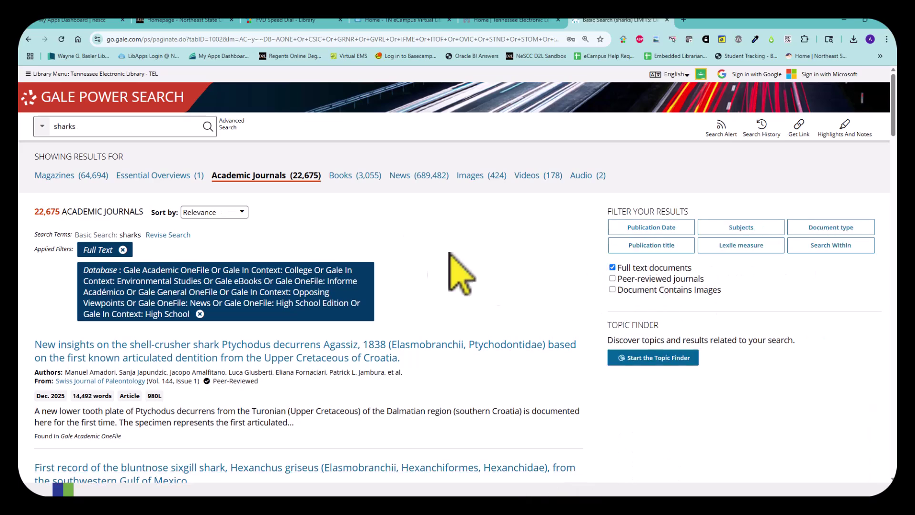
# Open the first academic journal result, on the shell-crusher shark Ptychodus decurrens, and skim its full text.
pyautogui.scroll(-2, 490, 247)
pyautogui.click(97, 261)
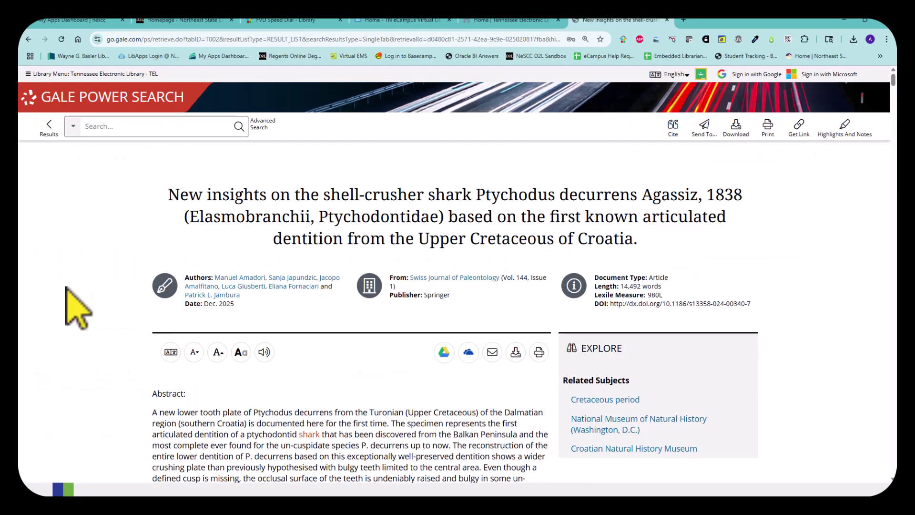
pyautogui.scroll(-2, 286, 424)
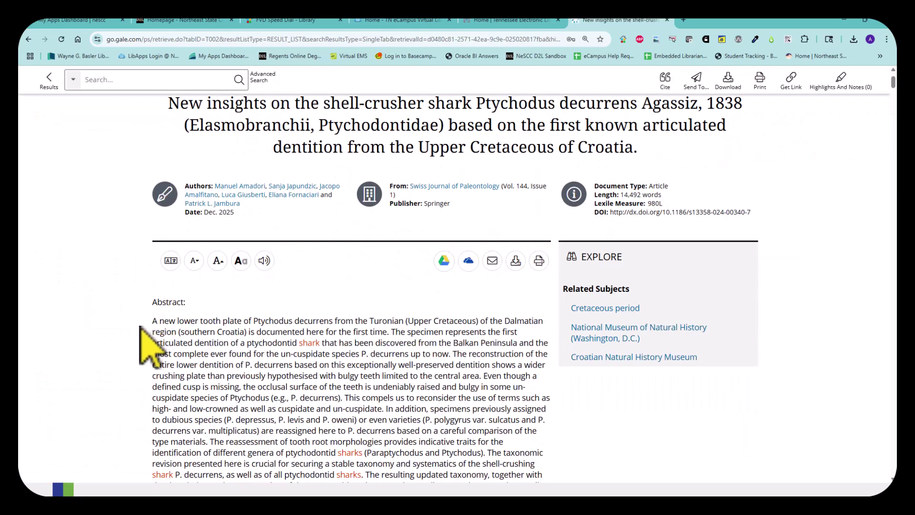
pyautogui.scroll(-10, 141, 325)
# Download the article's PDF to the 2025 ACRL Stats folder as "4KRZ_13358_2024_Article_340-p (1)" and open the saved file.
pyautogui.scroll(12, 141, 326)
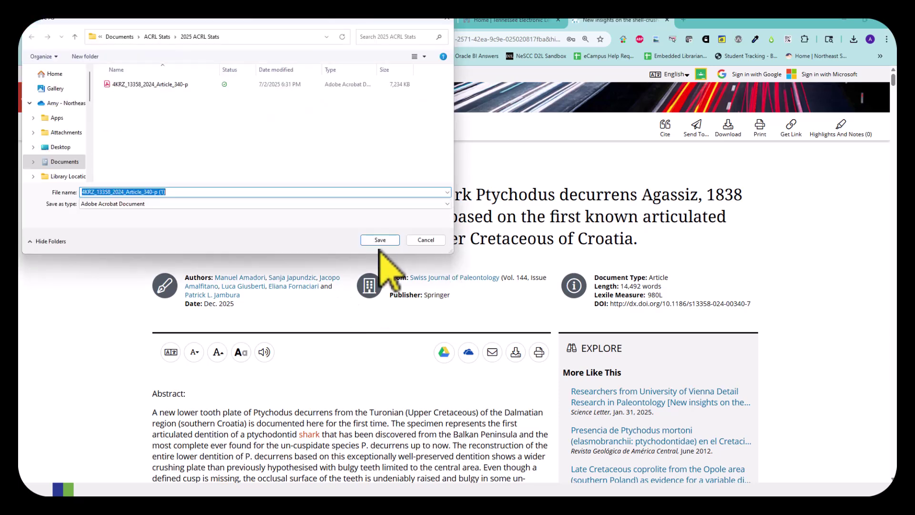
pyautogui.click(379, 240)
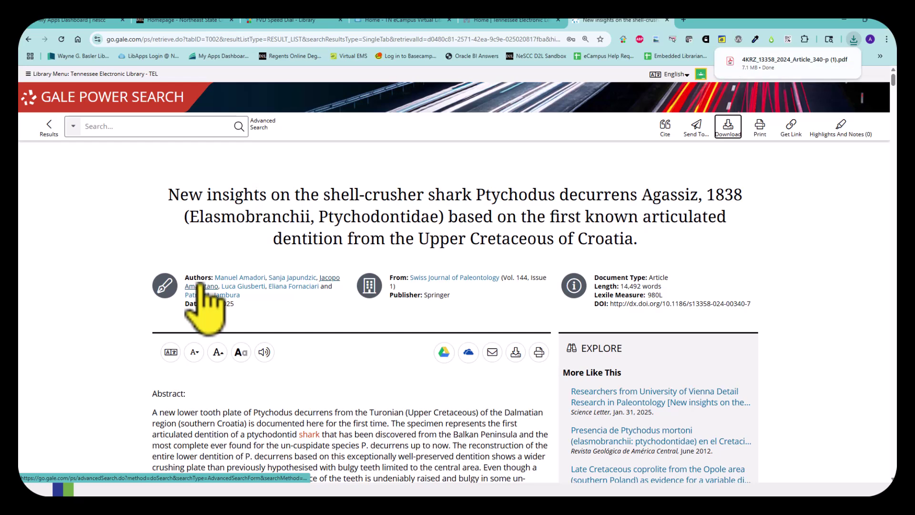
pyautogui.click(755, 61)
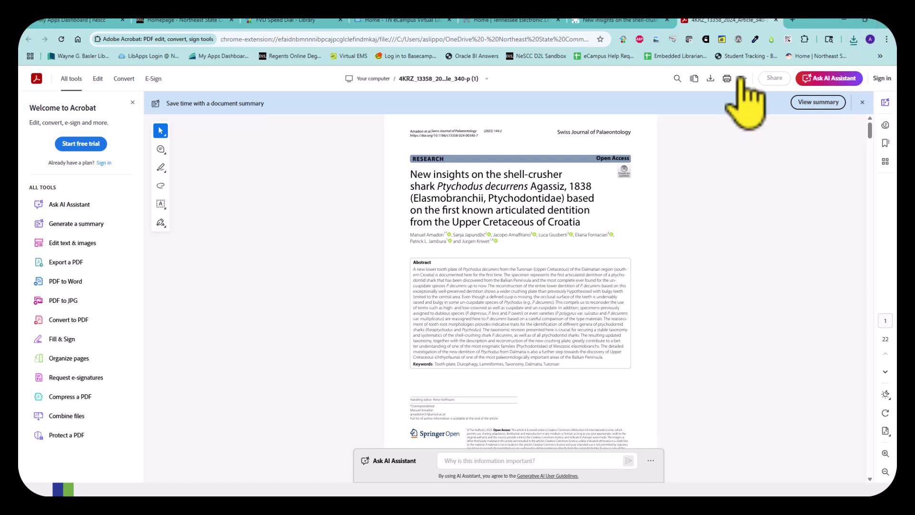
# Look through the downloaded PDF's pages, including its figures, map and reference list.
pyautogui.scroll(-15, 517, 260)
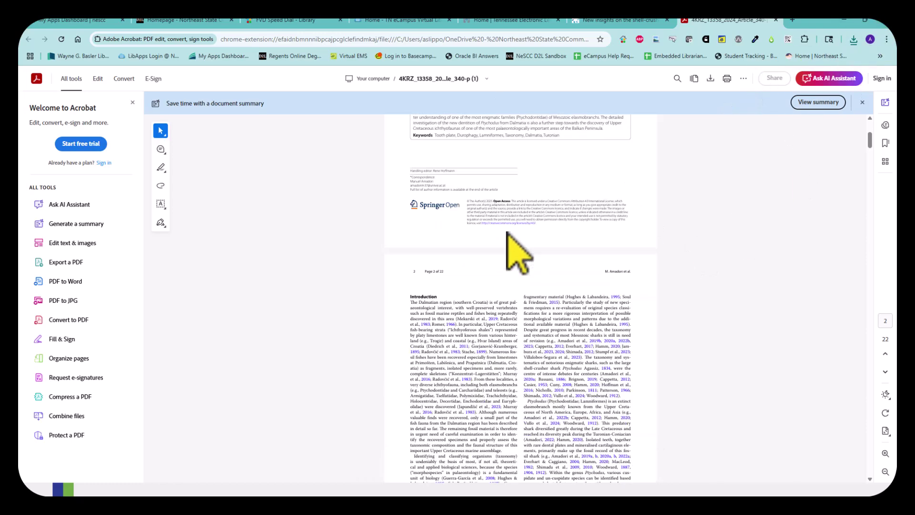
pyautogui.scroll(-4, 454, 197)
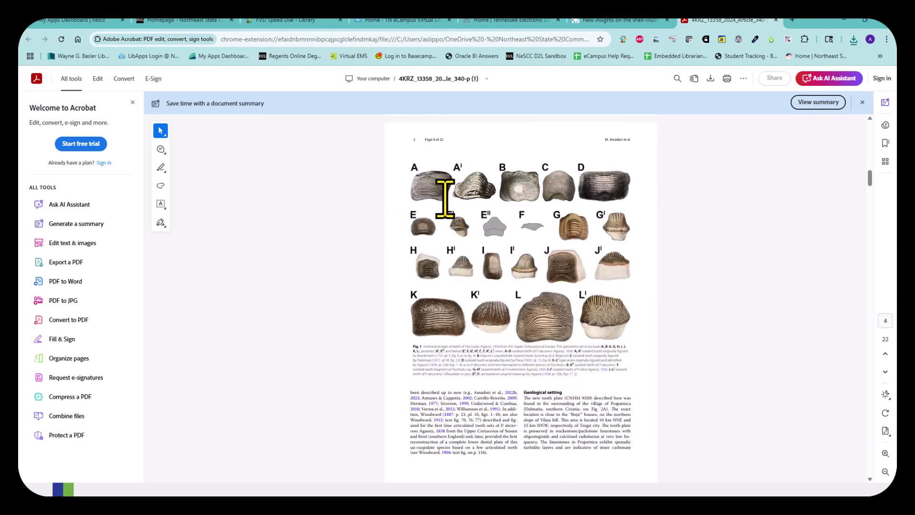
pyautogui.scroll(-8, 586, 305)
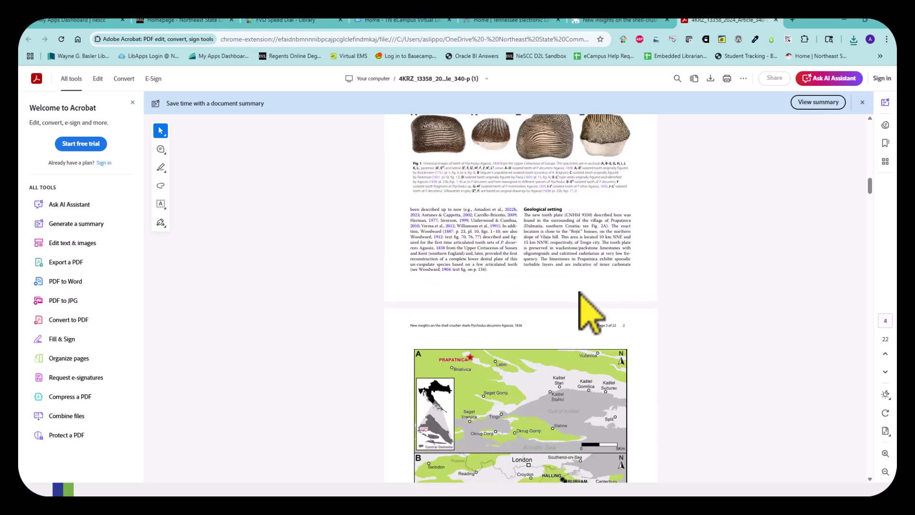
pyautogui.scroll(-12, 439, 210)
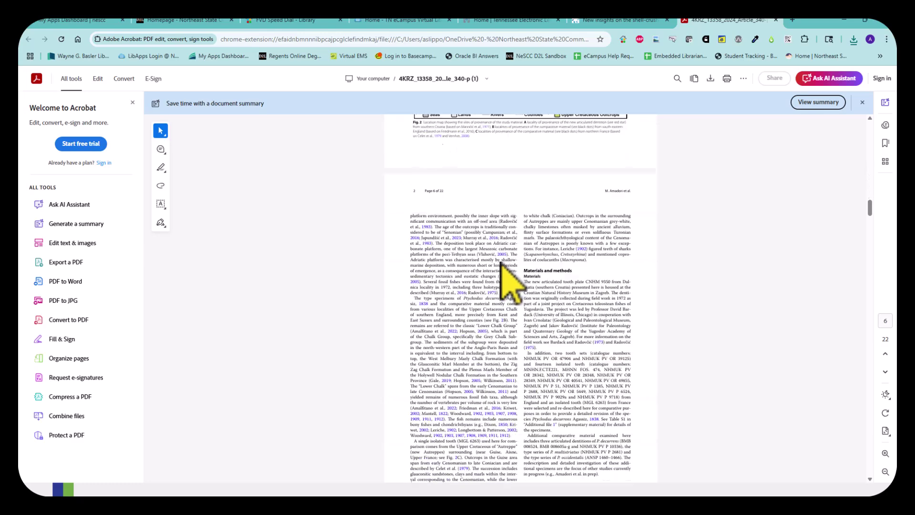
pyautogui.scroll(-20, 510, 286)
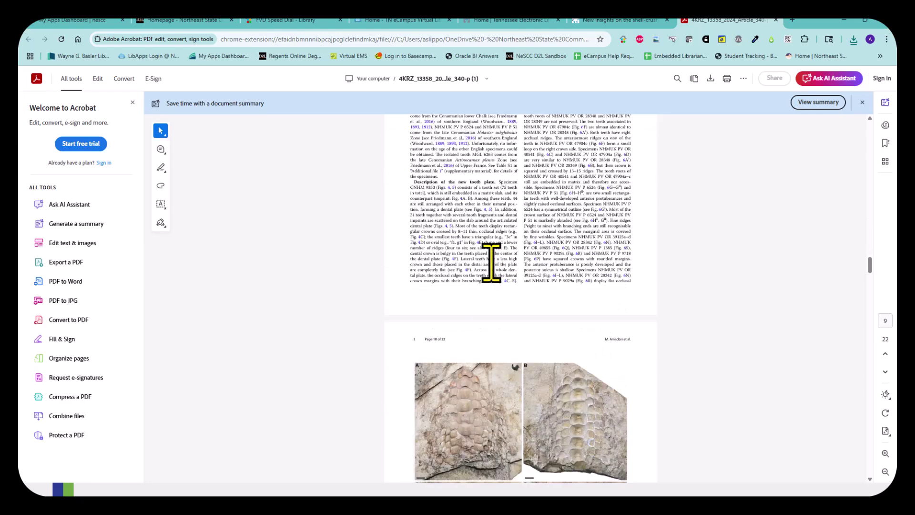
pyautogui.scroll(-20, 503, 281)
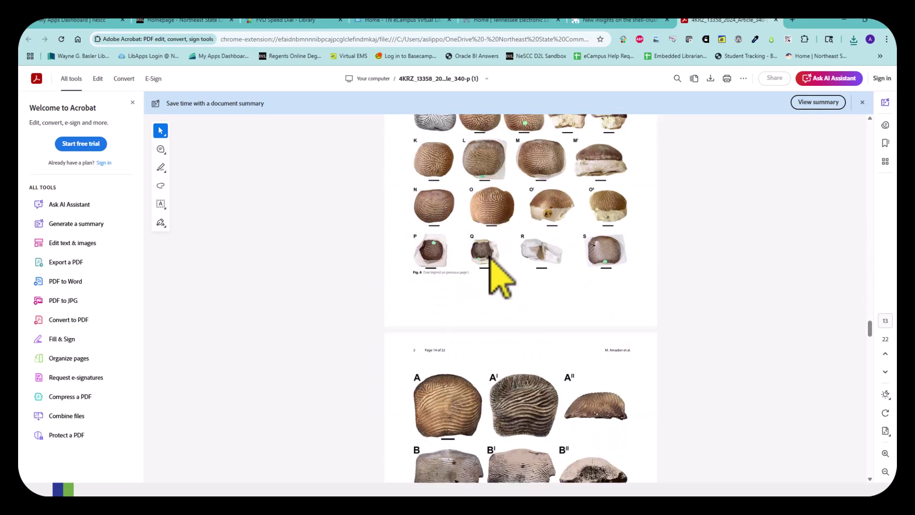
pyautogui.scroll(-20, 501, 276)
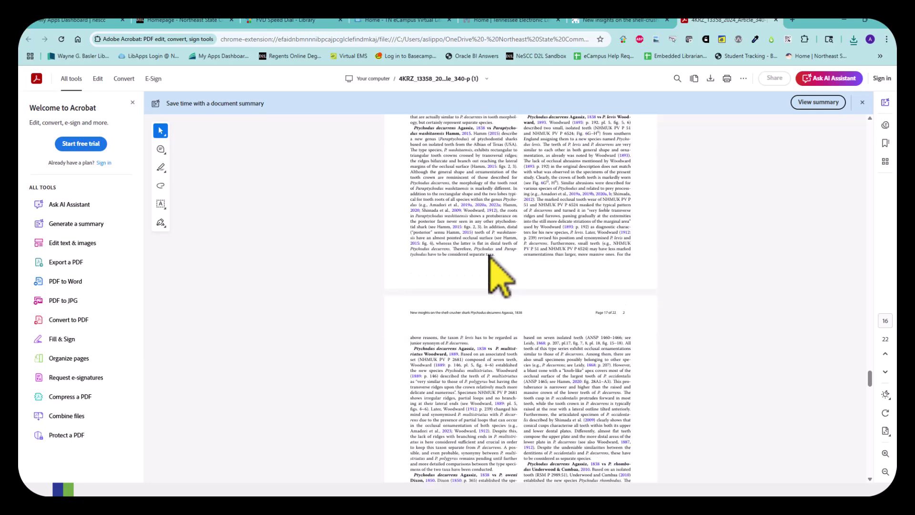
pyautogui.scroll(-20, 486, 260)
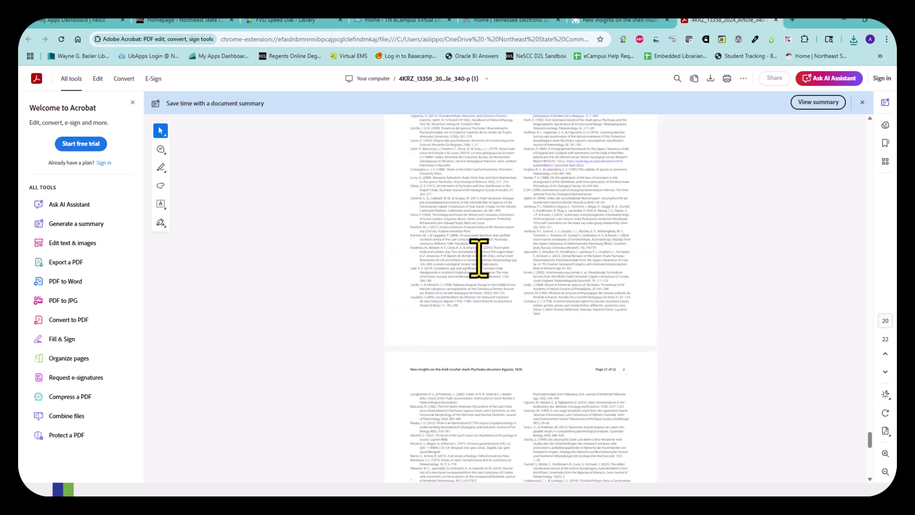
# Go back to the article's web page in Gale Power Search and examine its HTML full text.
pyautogui.click(614, 20)
pyautogui.scroll(-10, 307, 363)
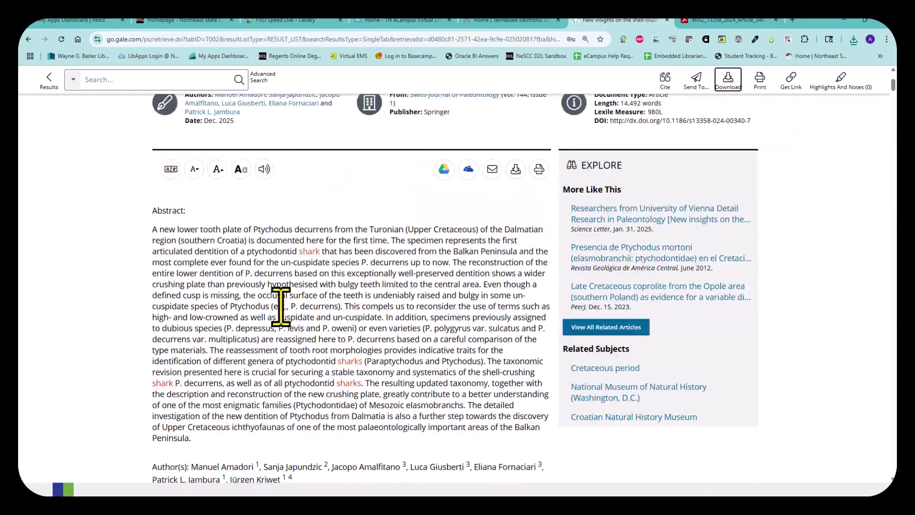
pyautogui.scroll(-15, 222, 272)
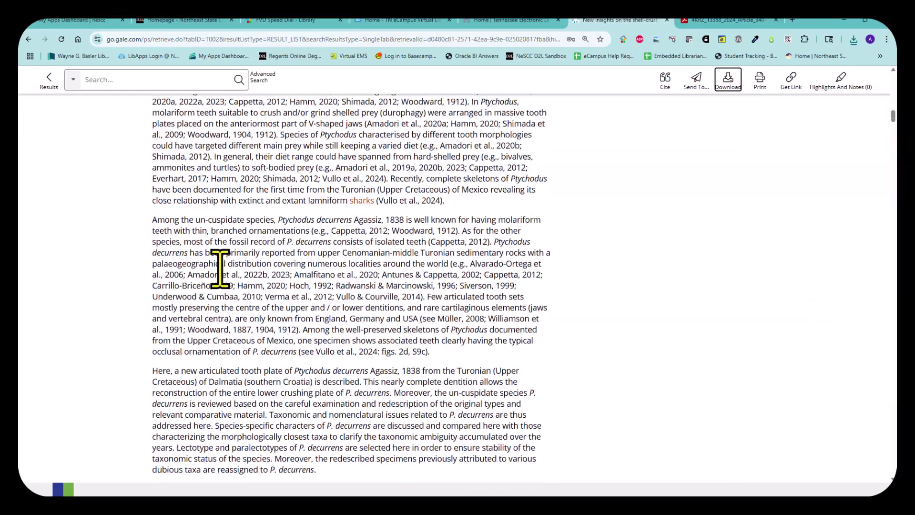
pyautogui.scroll(-15, 224, 281)
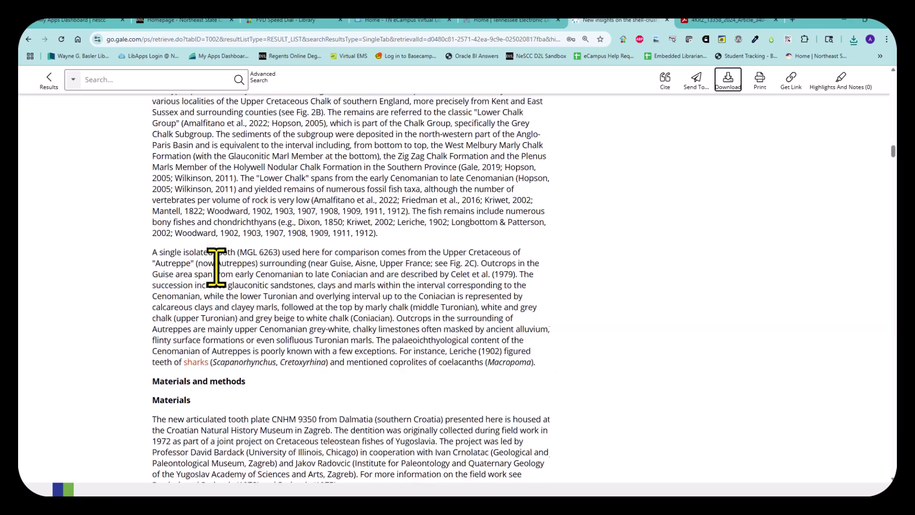
pyautogui.scroll(-15, 216, 267)
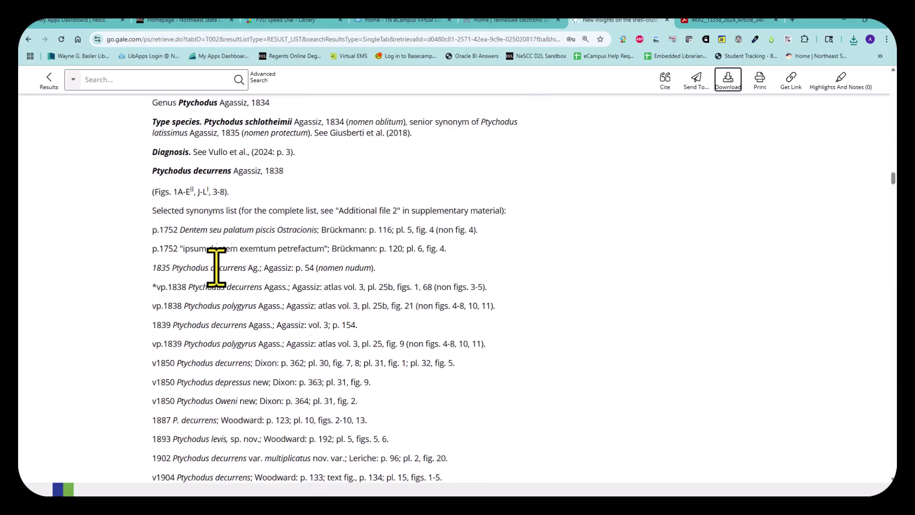
pyautogui.scroll(-15, 213, 260)
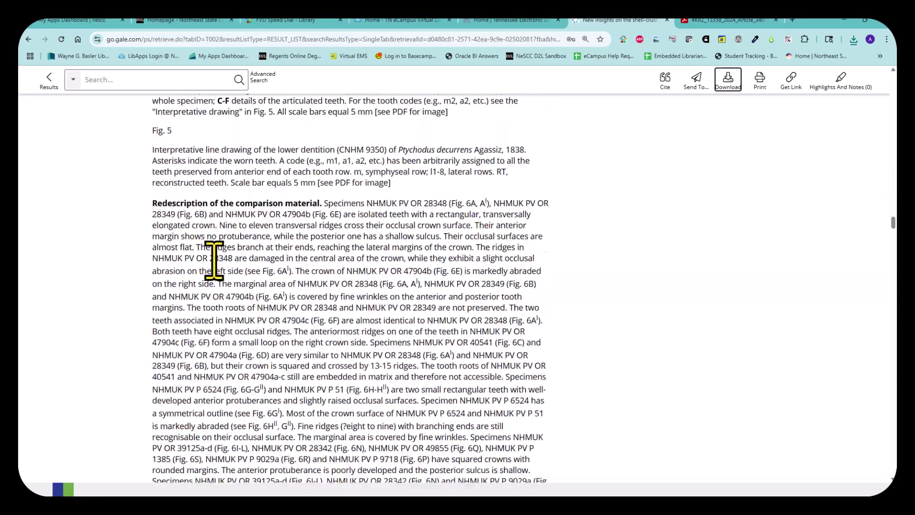
pyautogui.scroll(-1, 214, 260)
pyautogui.scroll(-5, 214, 260)
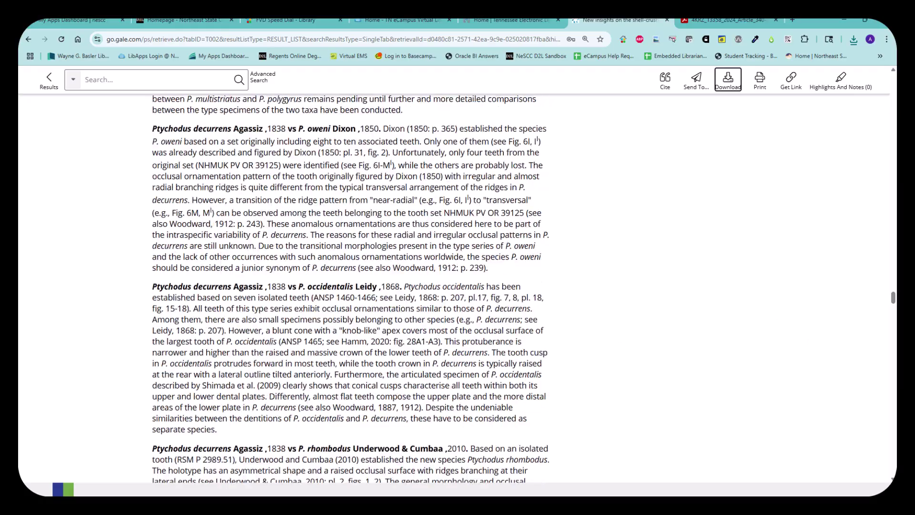
# Get the article's persistent link, copy it to the clipboard and close the link dialog.
pyautogui.moveTo(893, 299); pyautogui.dragTo(894, 76)
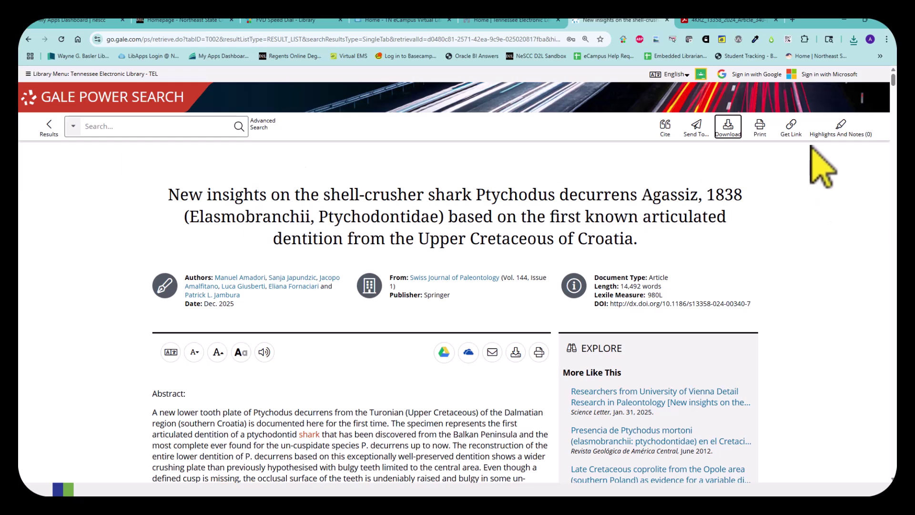
pyautogui.click(791, 125)
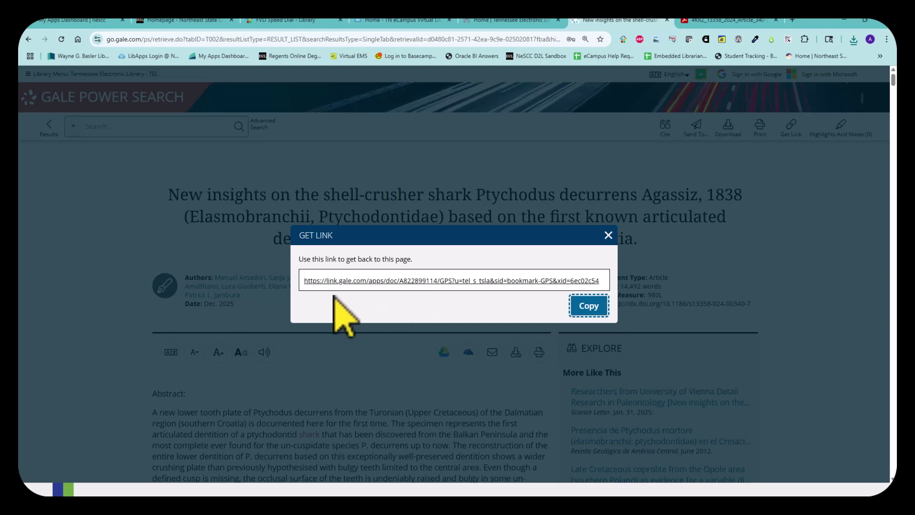
pyautogui.click(590, 308)
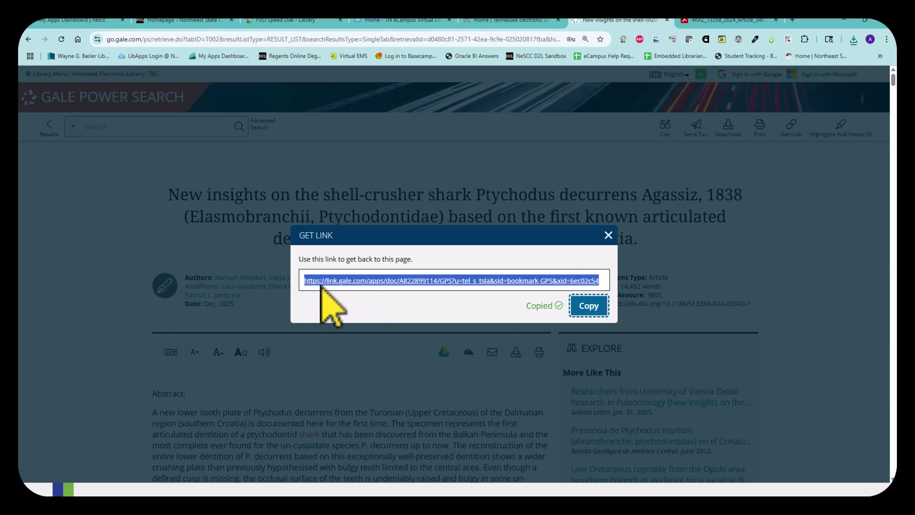
pyautogui.click(608, 234)
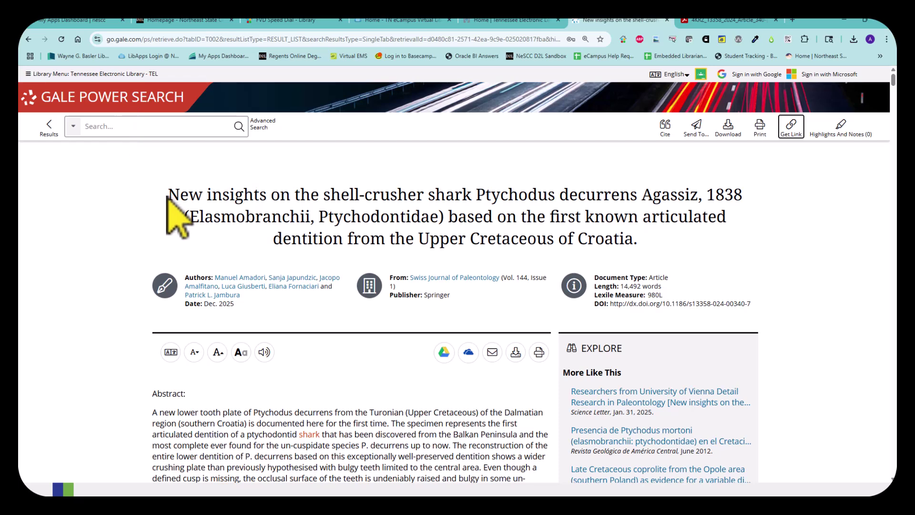
# Highlight the article's full title, then go back to the open Tennessee Electronic Library home page.
pyautogui.moveTo(167, 190); pyautogui.dragTo(660, 242)
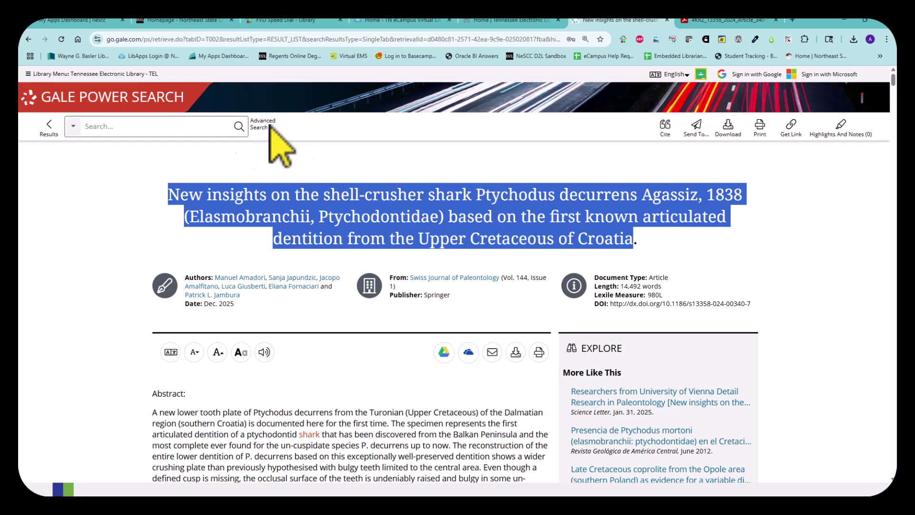
pyautogui.click(477, 22)
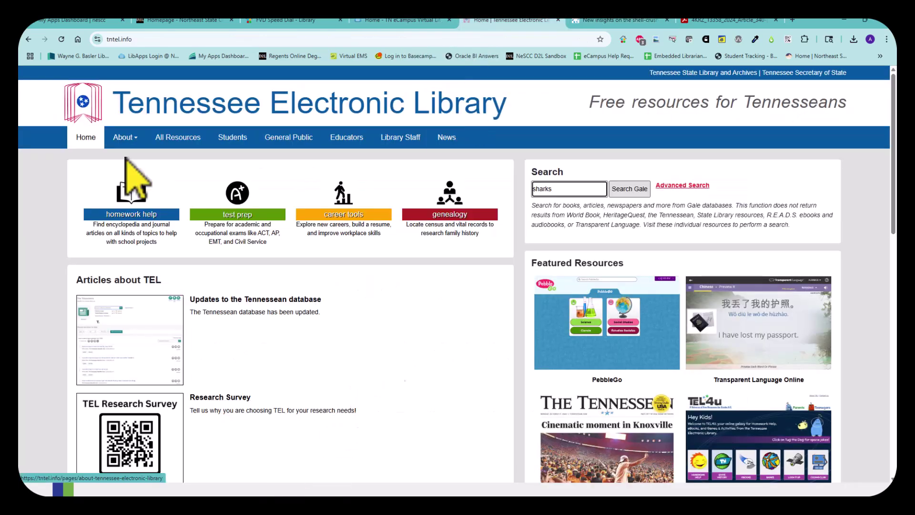
# Open the library's list of all resources and filter it to databases from the vendor ProQuest.
pyautogui.click(180, 139)
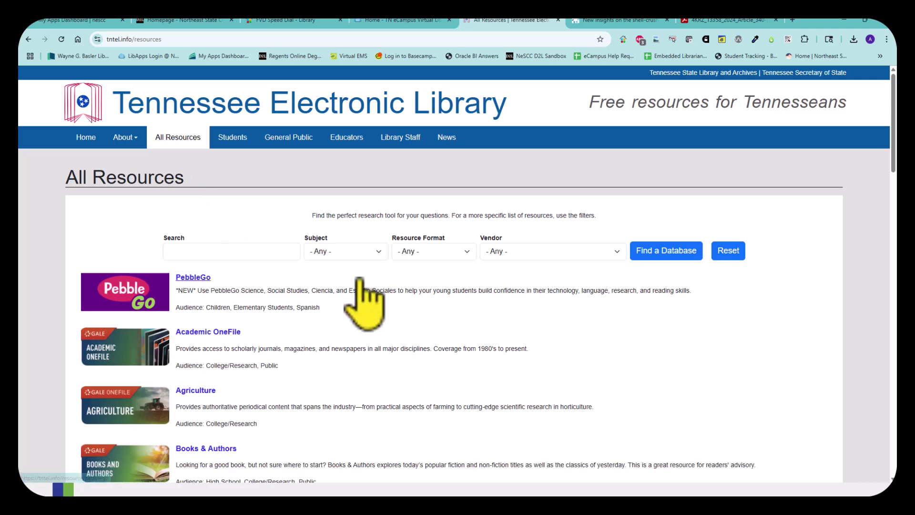
pyautogui.click(504, 252)
pyautogui.click(501, 373)
pyautogui.click(670, 253)
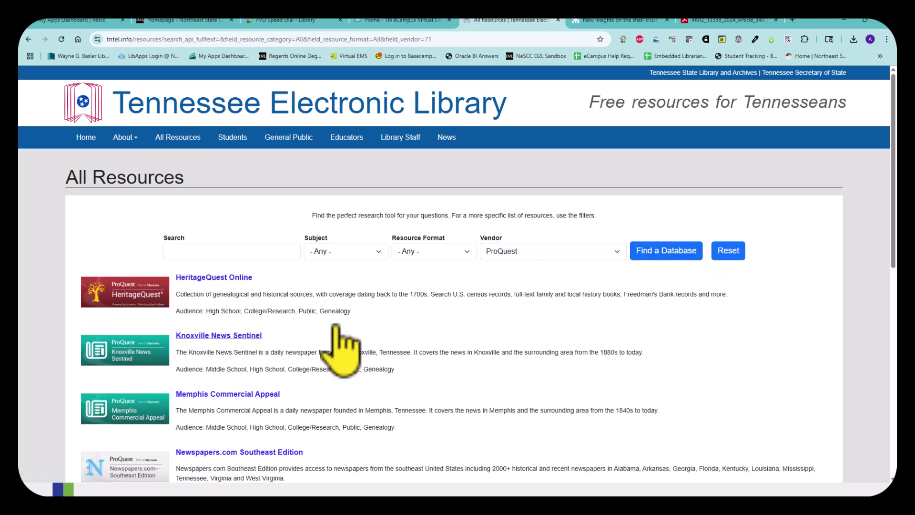
# Find The Tennessean (1999-Present) among the ProQuest resources and launch its newspaper database.
pyautogui.scroll(-3, 311, 305)
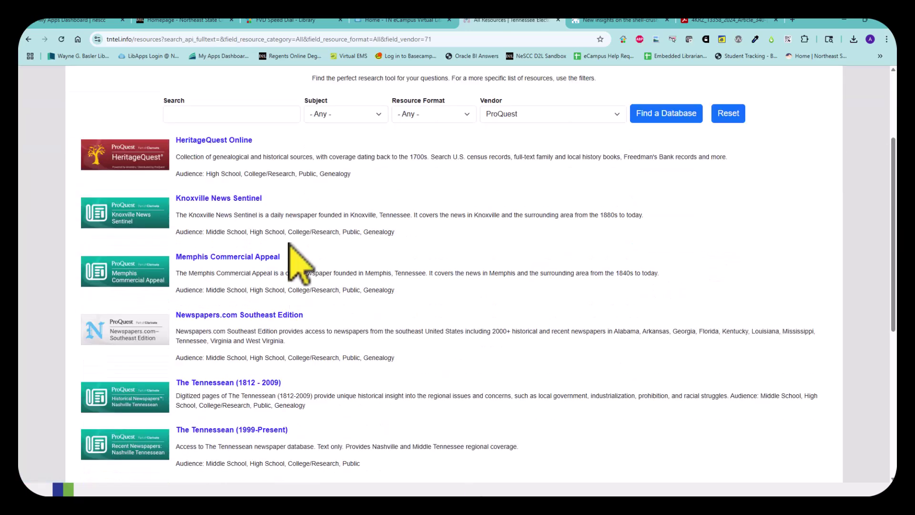
pyautogui.scroll(-1, 252, 222)
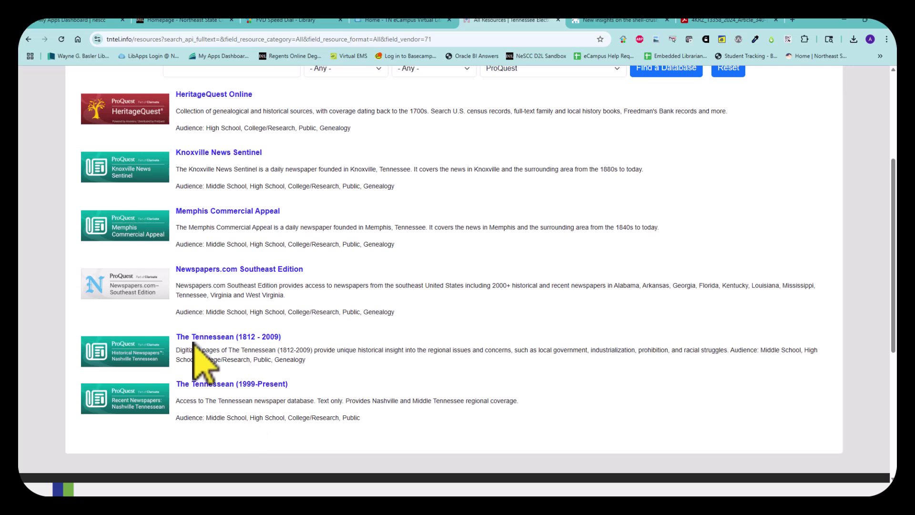
pyautogui.click(215, 384)
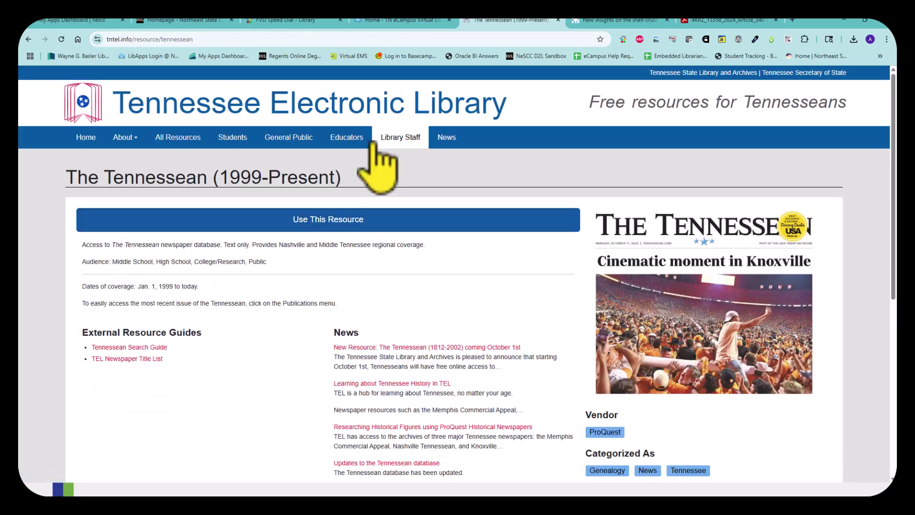
pyautogui.click(307, 222)
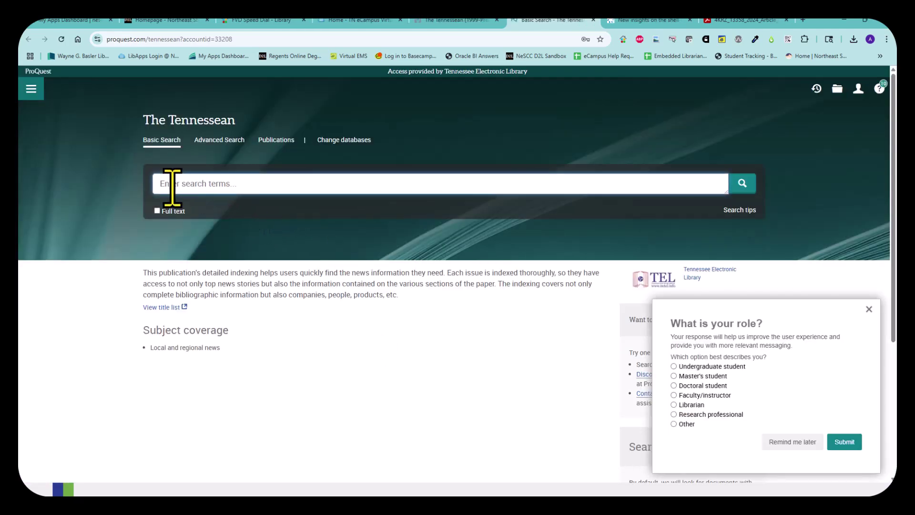
# Search The Tennessean for "Bristol" and open the article "What are dimensions at Bristol?".
pyautogui.click(172, 187)
pyautogui.write('Bristol')
pyautogui.press('Return')
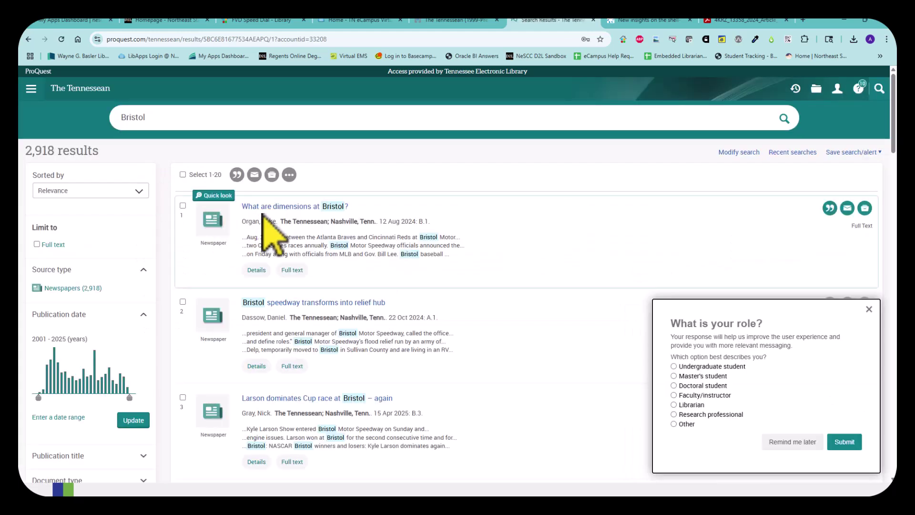
pyautogui.click(262, 209)
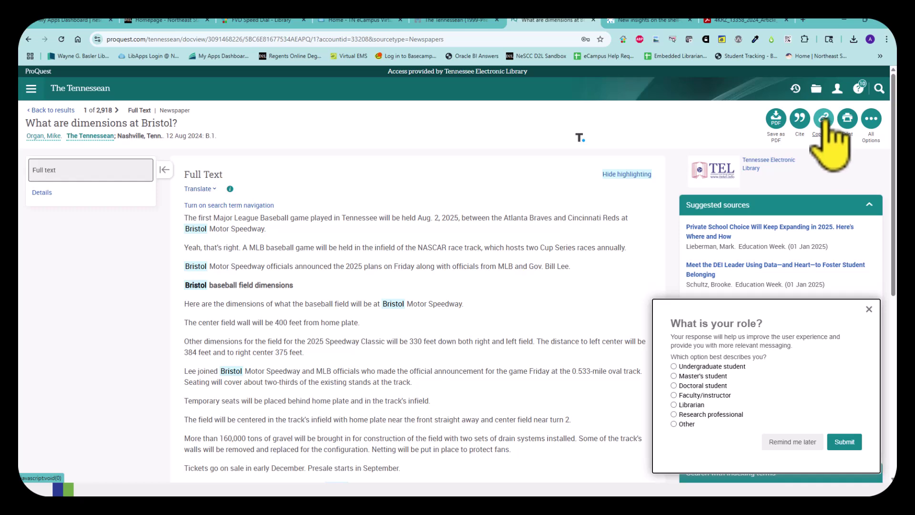
# Copy the article's URL to the clipboard and highlight its full title.
pyautogui.click(824, 122)
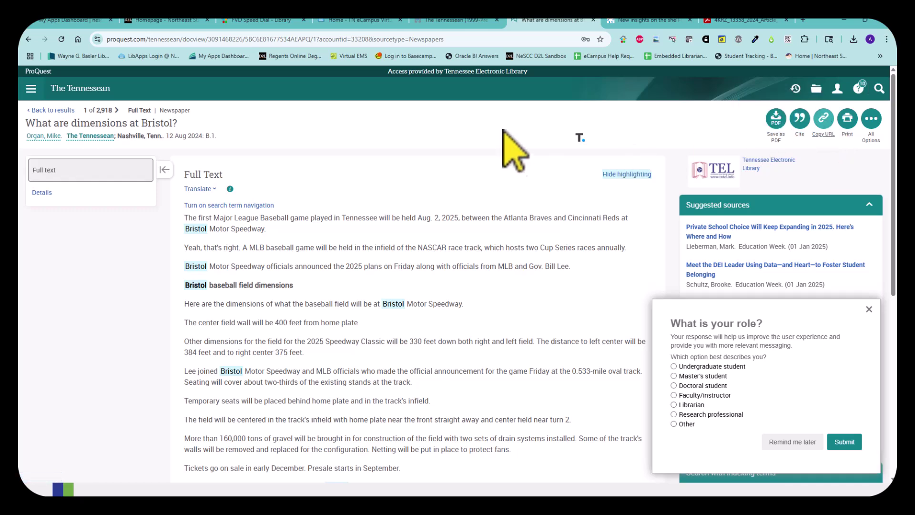
pyautogui.moveTo(179, 123); pyautogui.dragTo(26, 124)
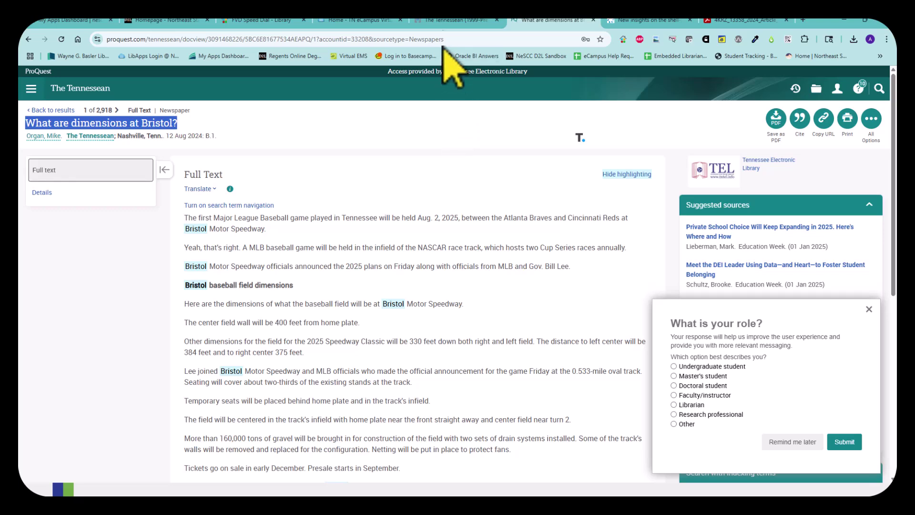
# Go back to the Tennessean resource page in the Tennessee Electronic Library and switch to the "Outside Sources for TN eCampus" slide.
pyautogui.click(445, 20)
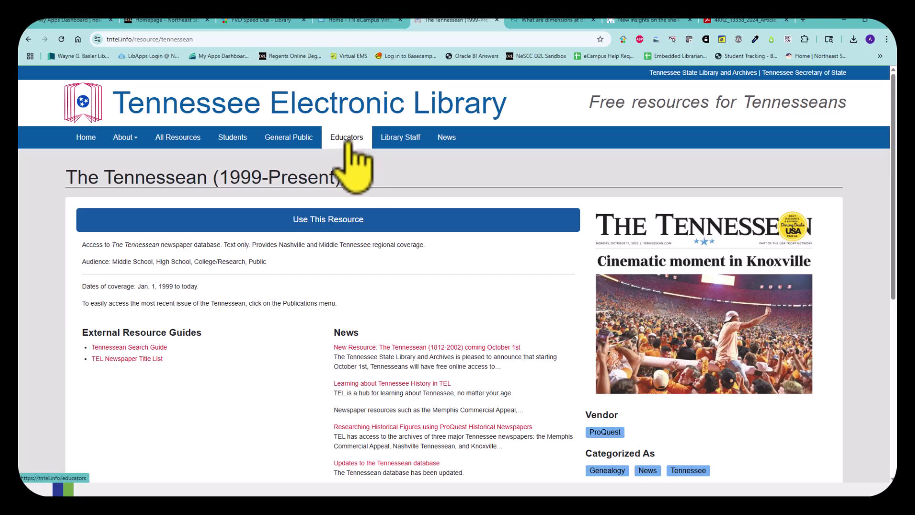
pyautogui.hotkey('alt', 'Tab')
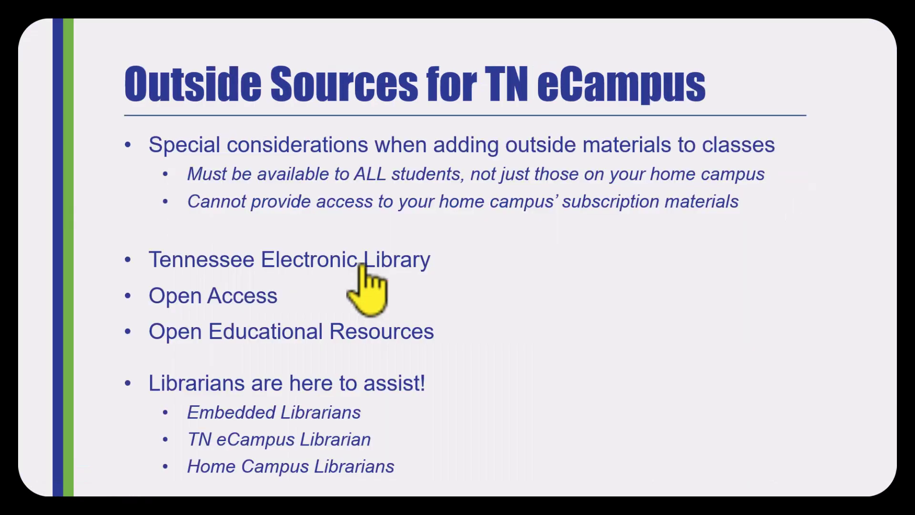